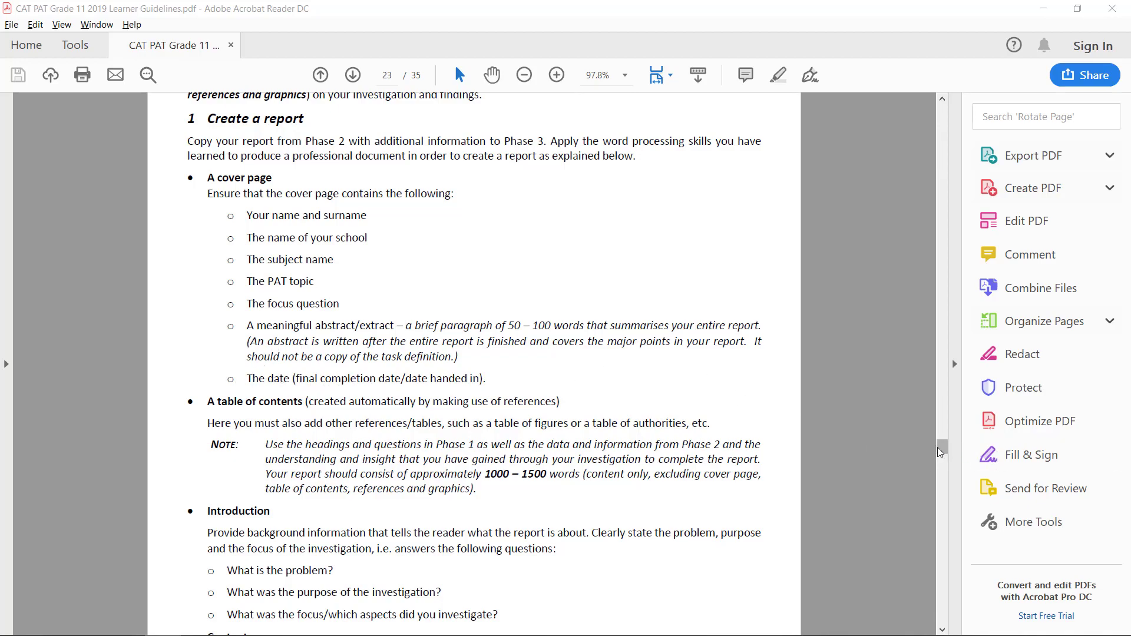
# - Copy the bold focus question on promoting digital citizenship for young people from page 5
pyautogui.moveTo(940, 452); pyautogui.dragTo(951, 194)
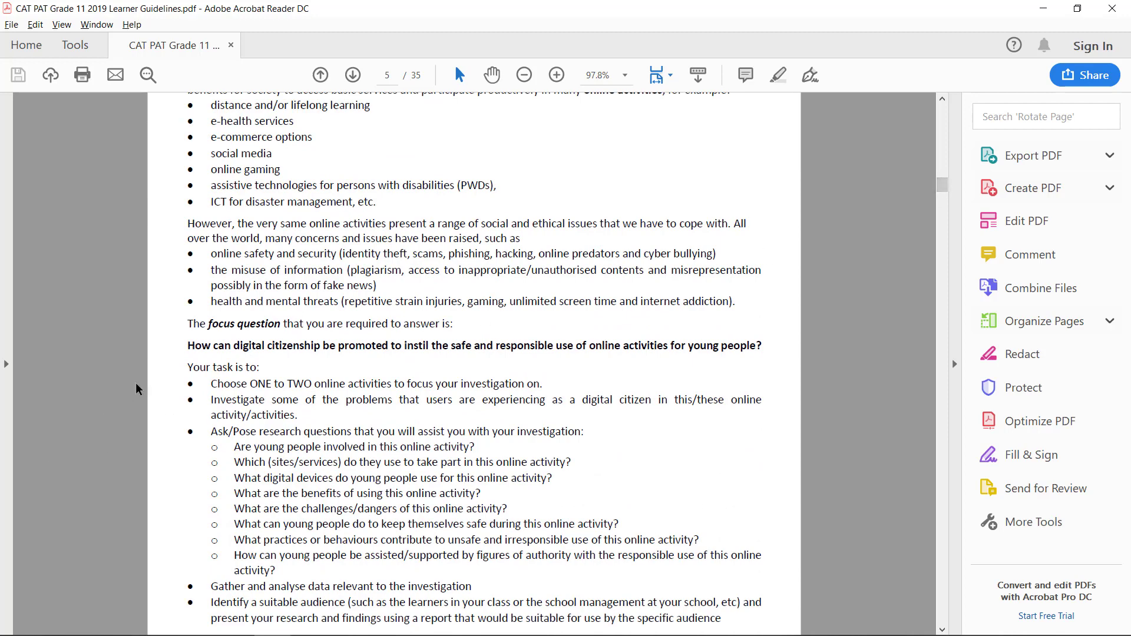
pyautogui.moveTo(188, 345); pyautogui.dragTo(769, 343)
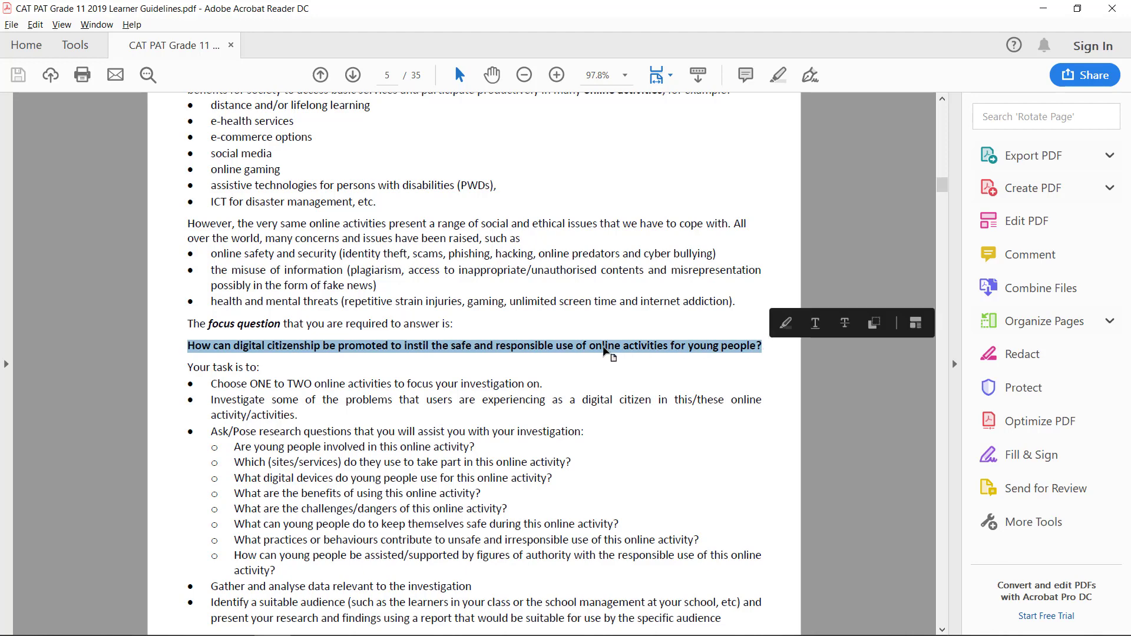
pyautogui.rightClick(606, 350)
pyautogui.click(637, 366)
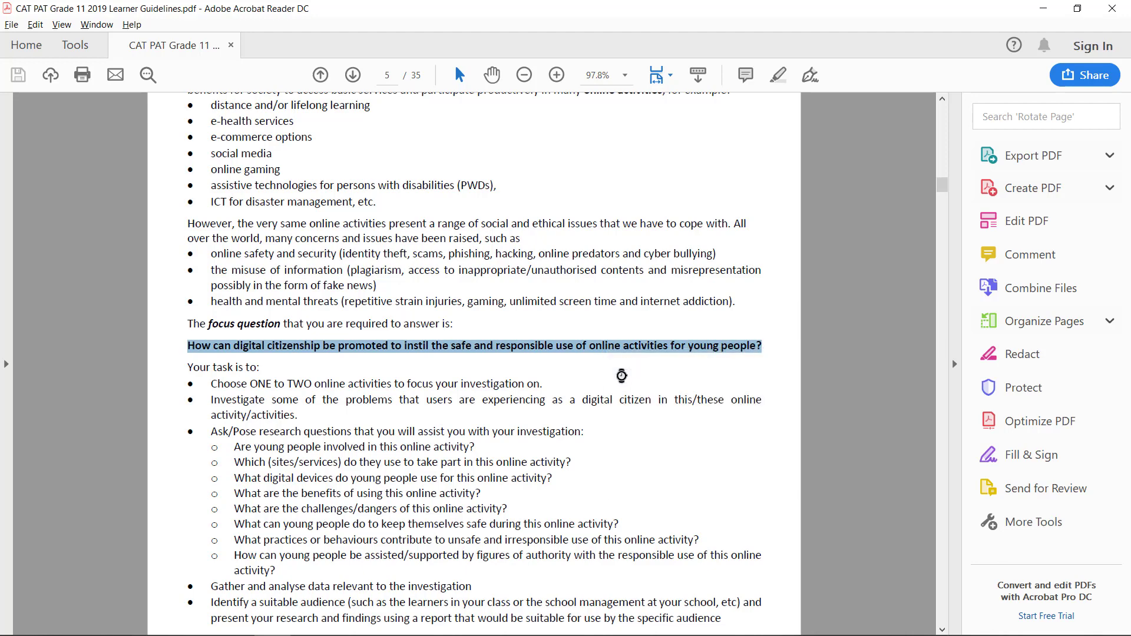
# - In the Gardening report, start a new line directly below the GARDENING title
pyautogui.hotkey('alt', 'Tab')
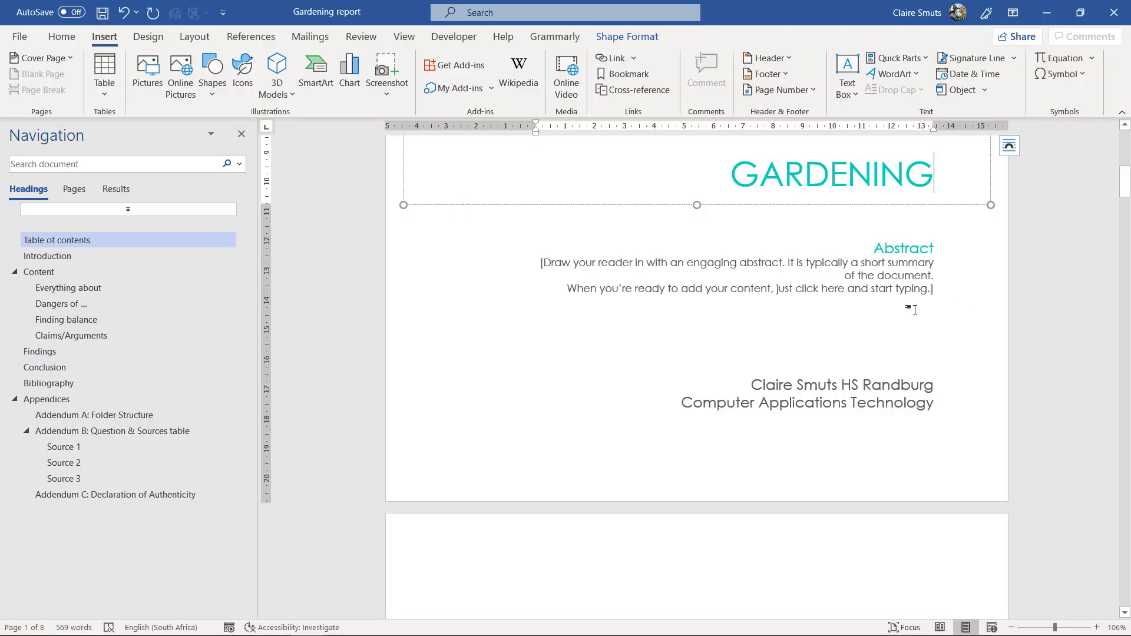
pyautogui.scroll(5, 914, 309)
pyautogui.scroll(-3, 915, 310)
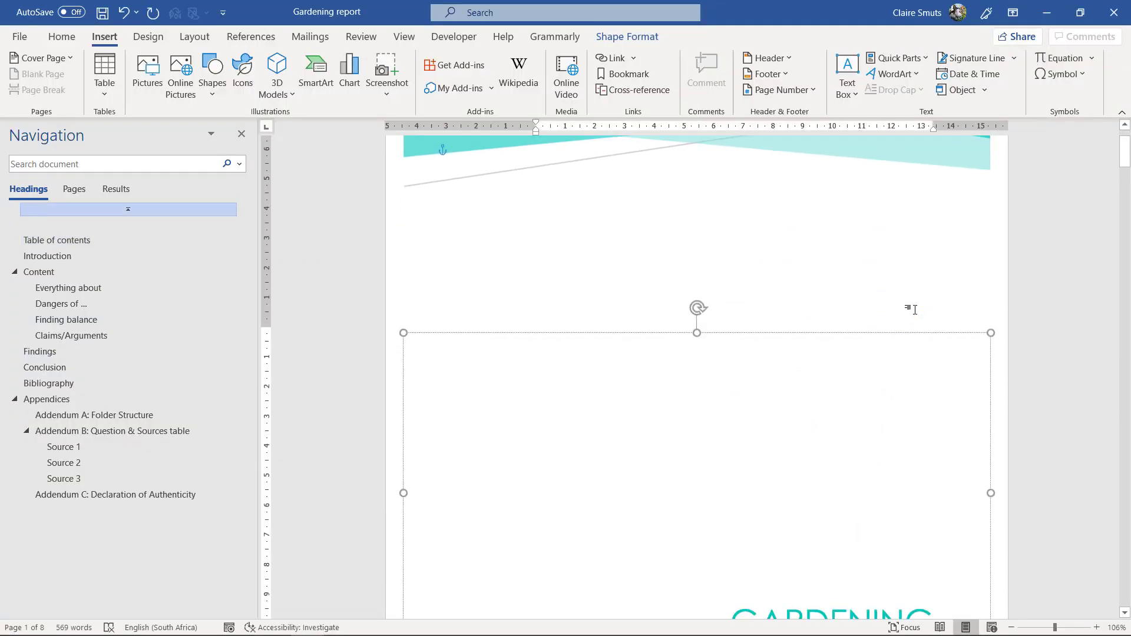
pyautogui.scroll(-3, 1097, 354)
pyautogui.click(860, 354)
pyautogui.scroll(4, 860, 354)
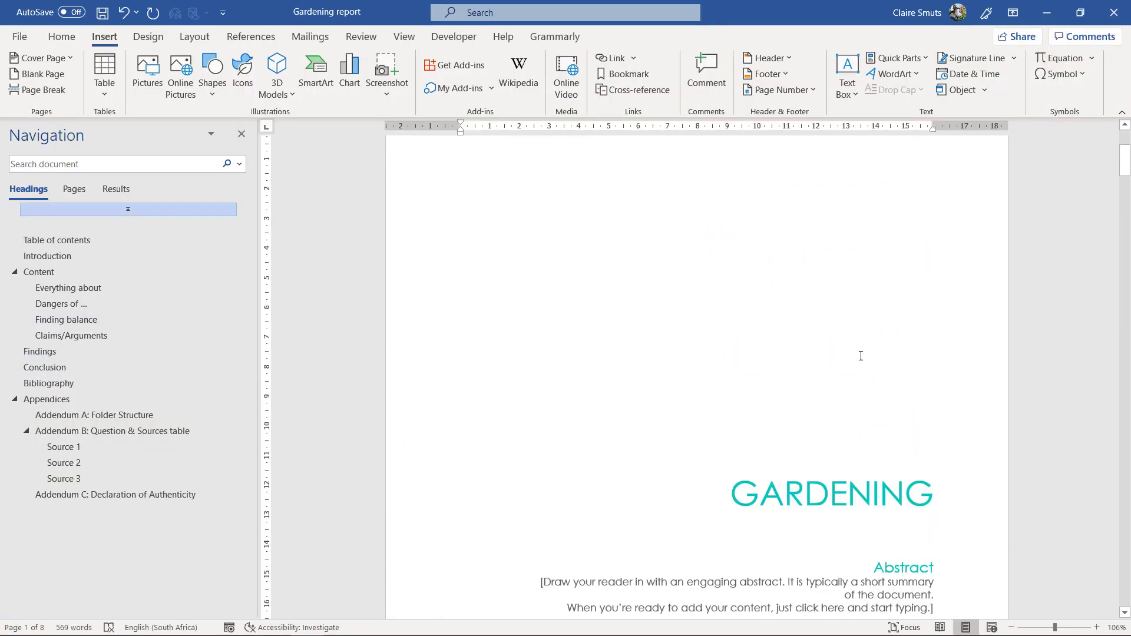
pyautogui.scroll(-5, 806, 383)
pyautogui.click(830, 261)
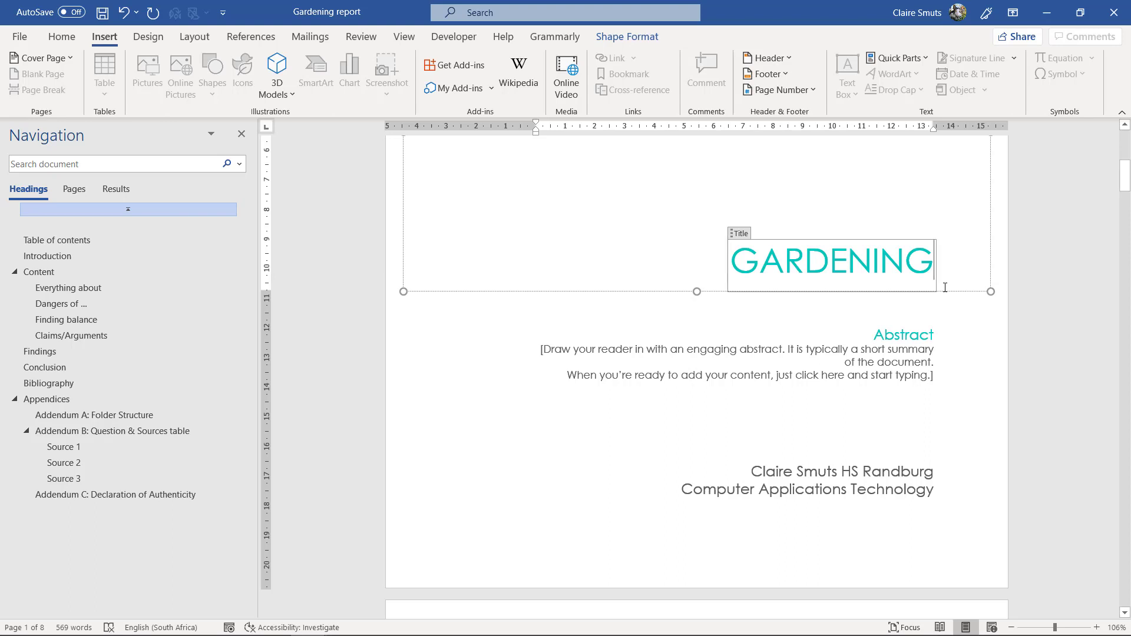
pyautogui.click(945, 287)
pyautogui.press('Return')
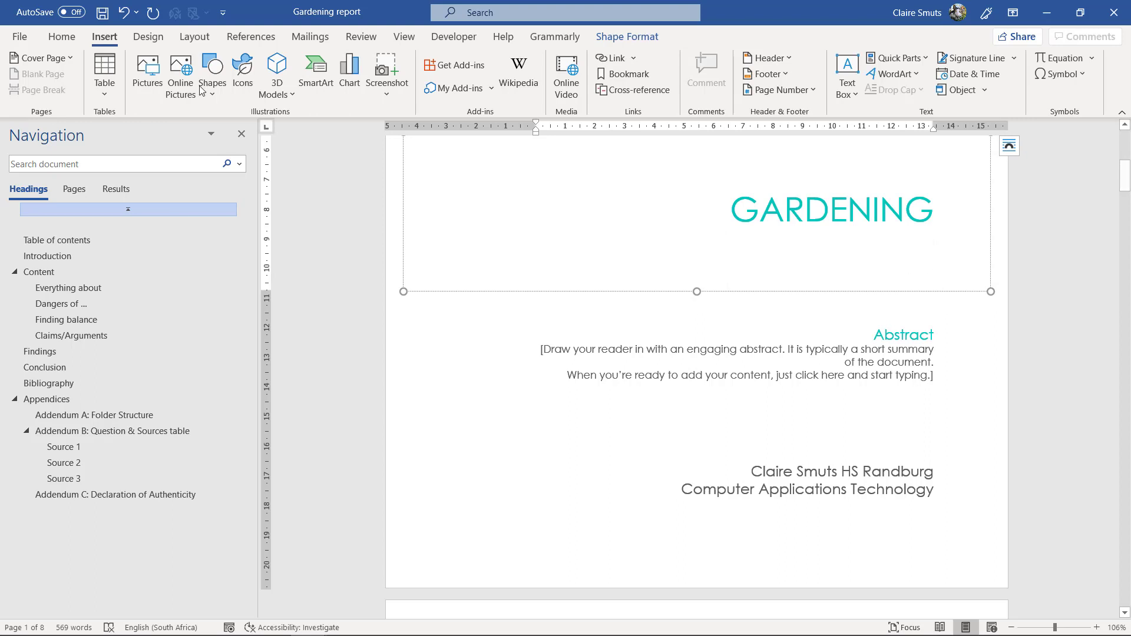
# - Apply the Subtitle style to the new line and paste the copied focus question there
pyautogui.click(62, 37)
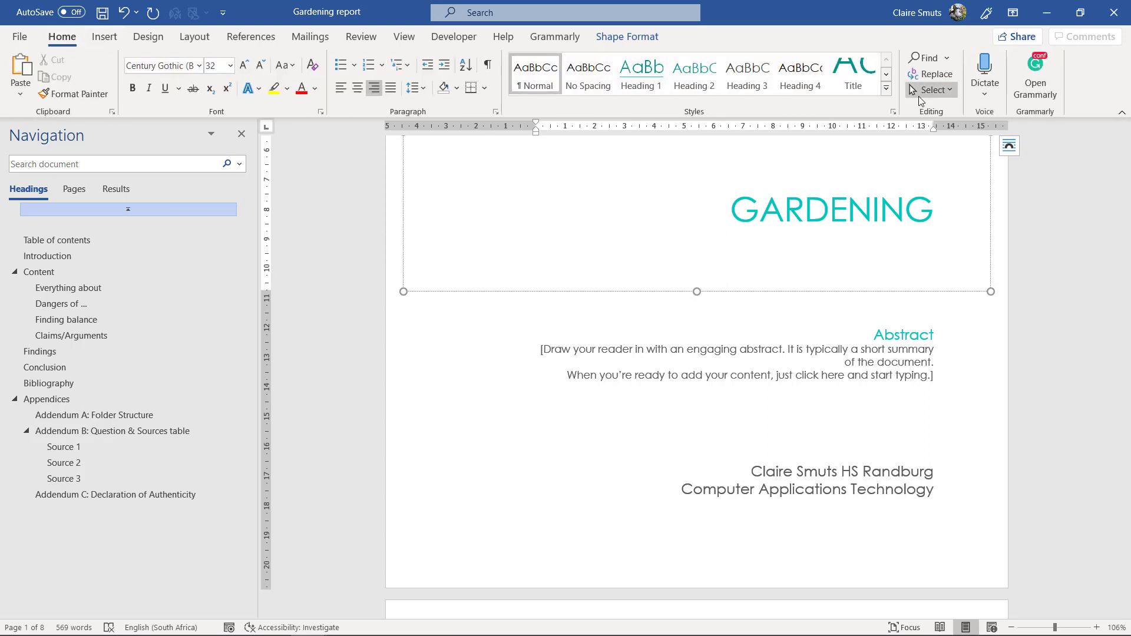
pyautogui.click(886, 89)
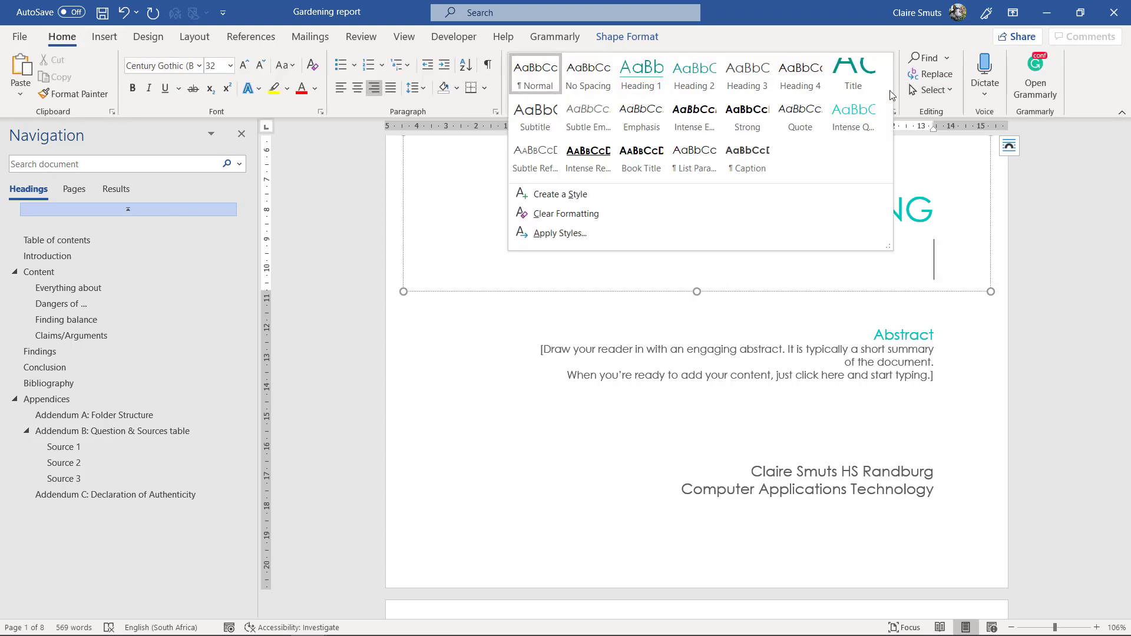
pyautogui.click(528, 124)
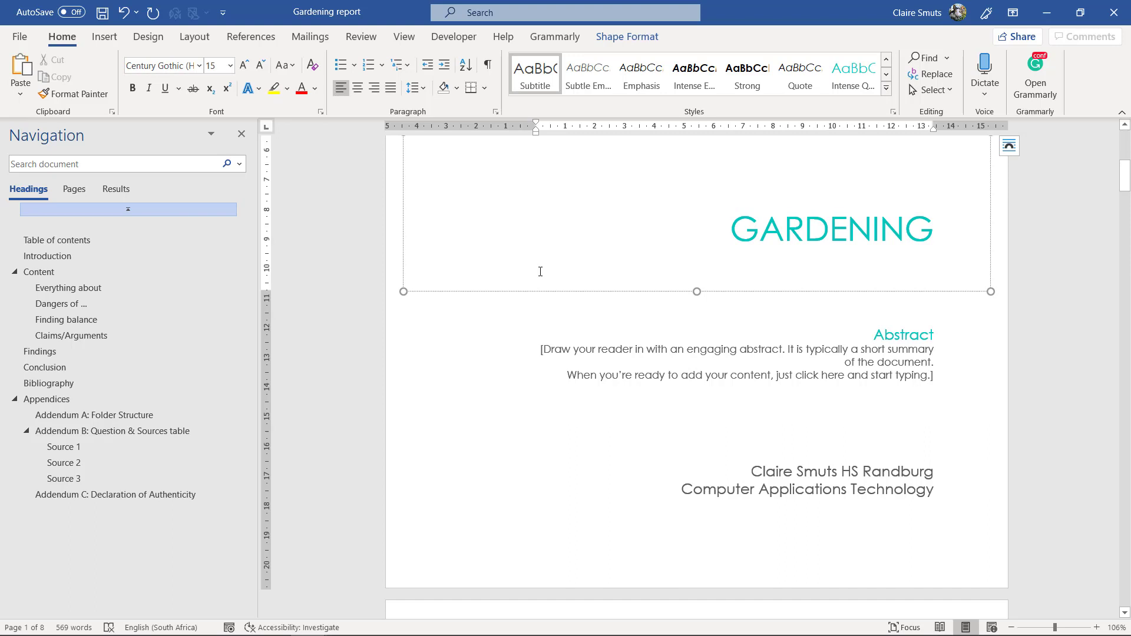
pyautogui.rightClick(540, 271)
pyautogui.click(618, 344)
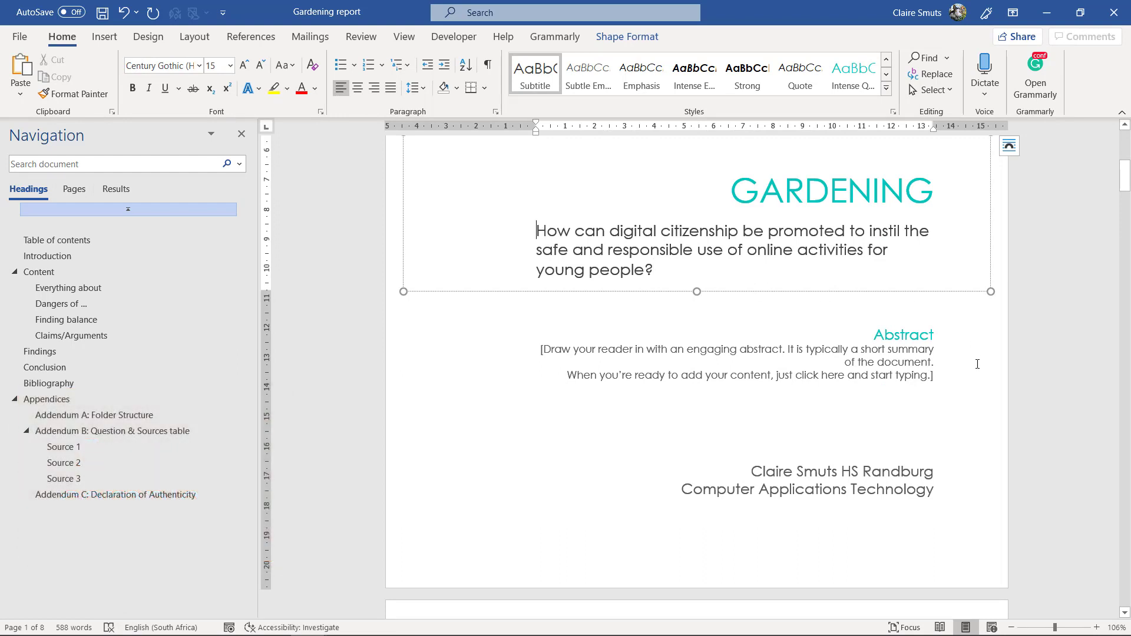
# - Insert a Publish Date field on a new line below Computer Applications Technology
pyautogui.click(907, 361)
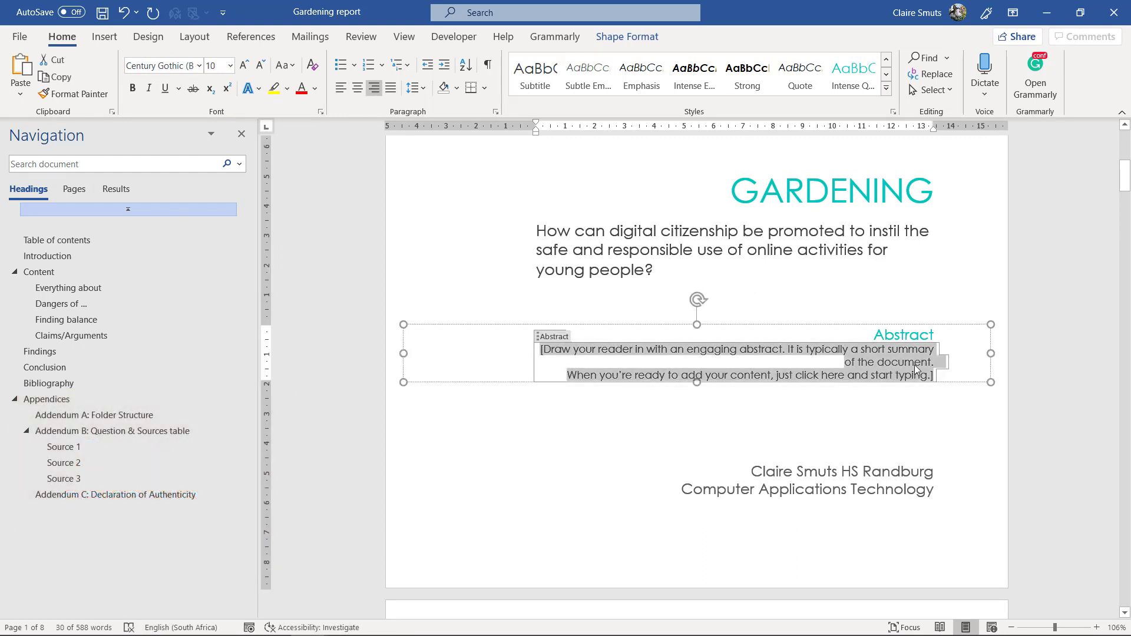
pyautogui.click(943, 489)
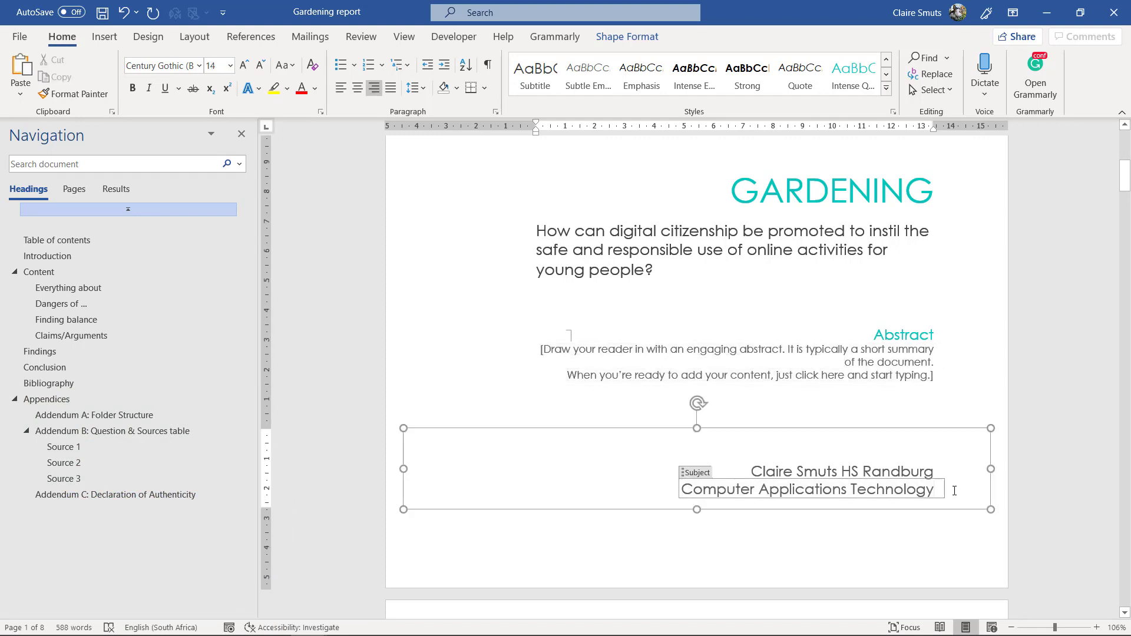
pyautogui.click(959, 493)
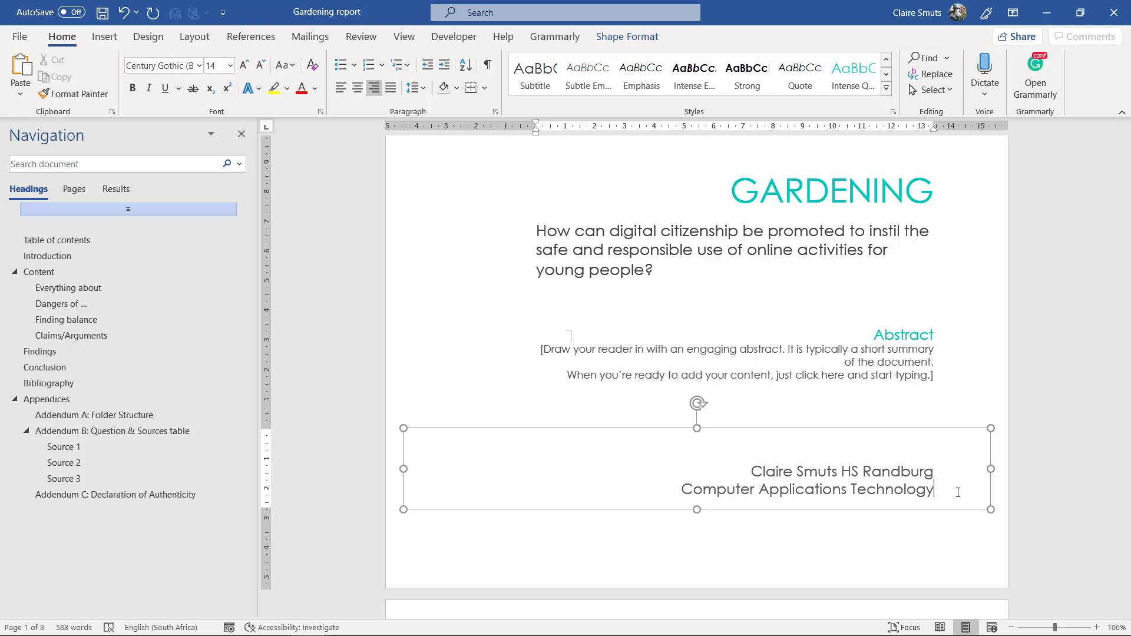
pyautogui.press('Return')
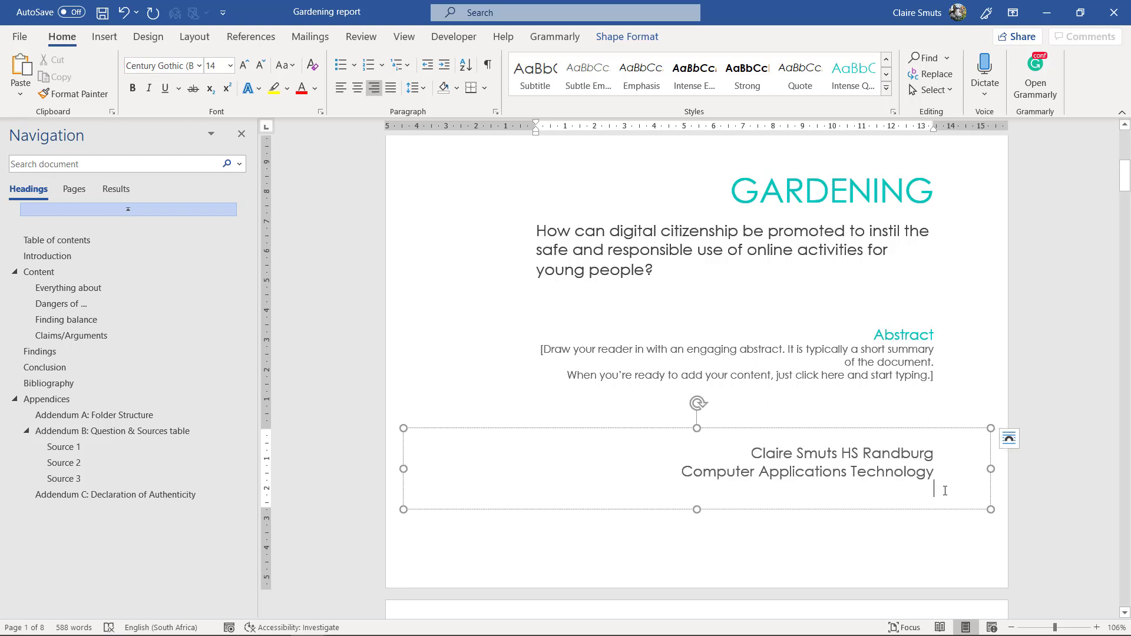
pyautogui.click(102, 37)
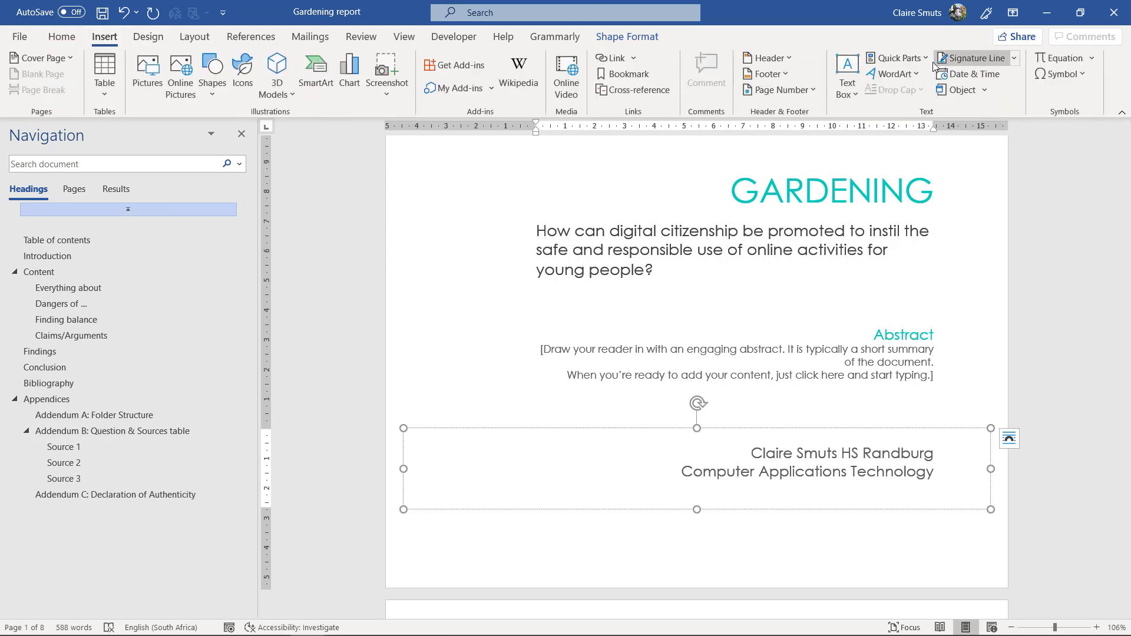
pyautogui.click(896, 58)
pyautogui.moveTo(897, 102)
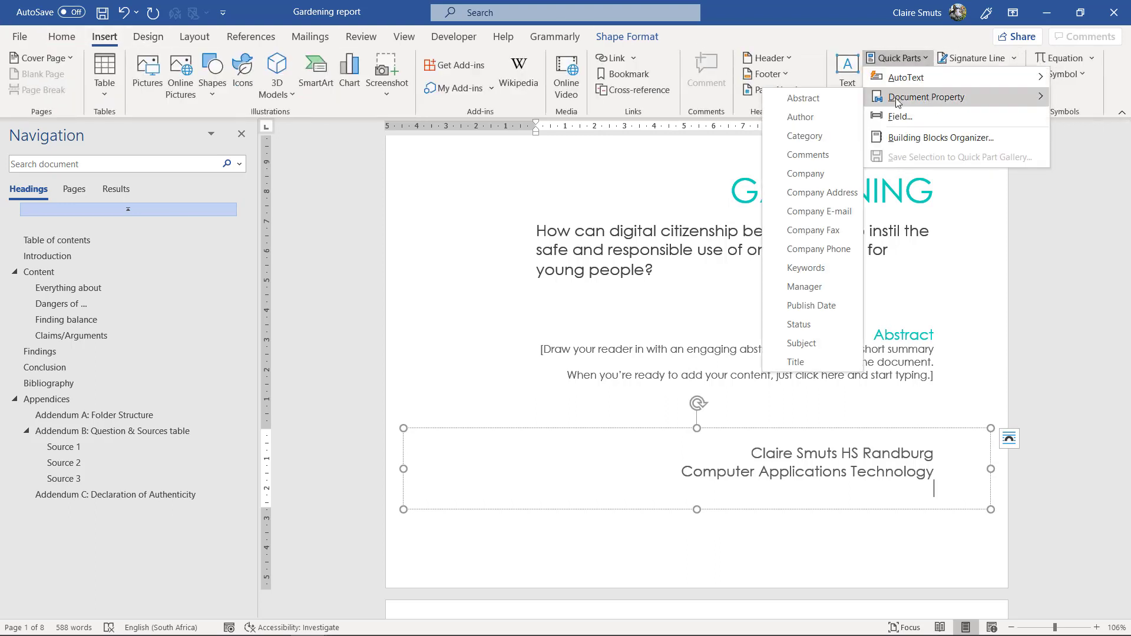
pyautogui.click(809, 307)
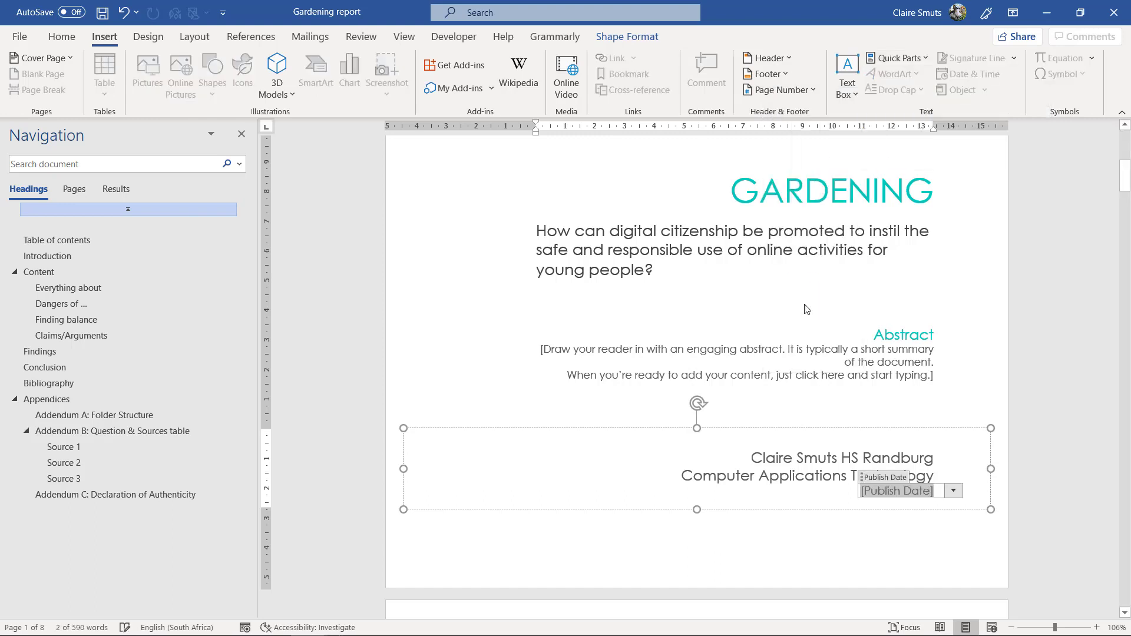
# - Pick 20 September 2019 from the publish date calendar
pyautogui.click(954, 493)
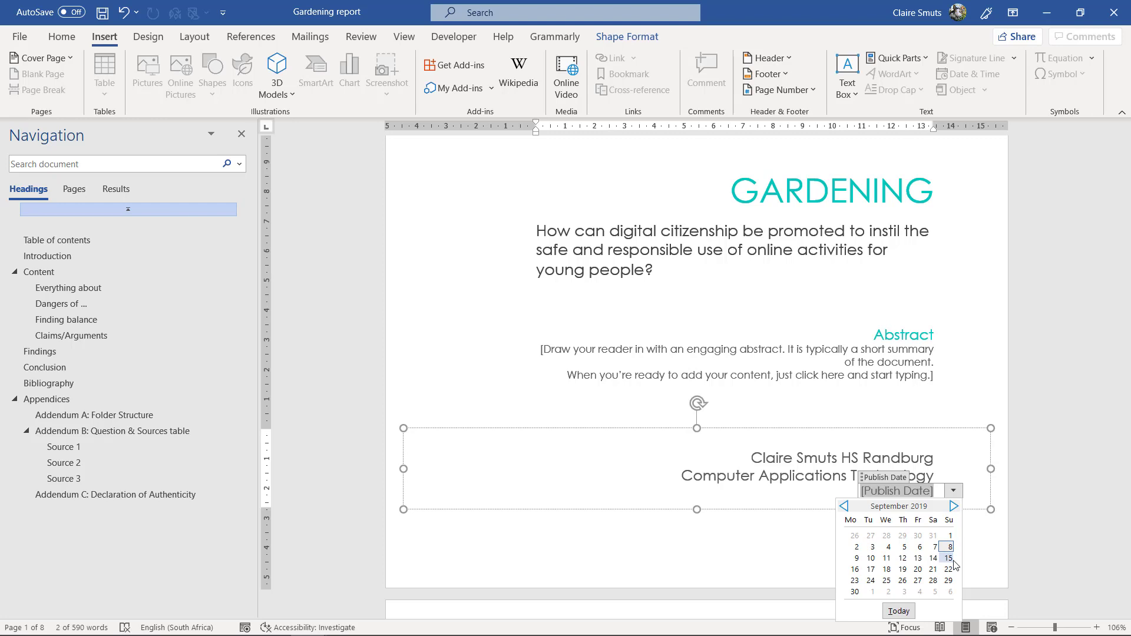
pyautogui.click(923, 573)
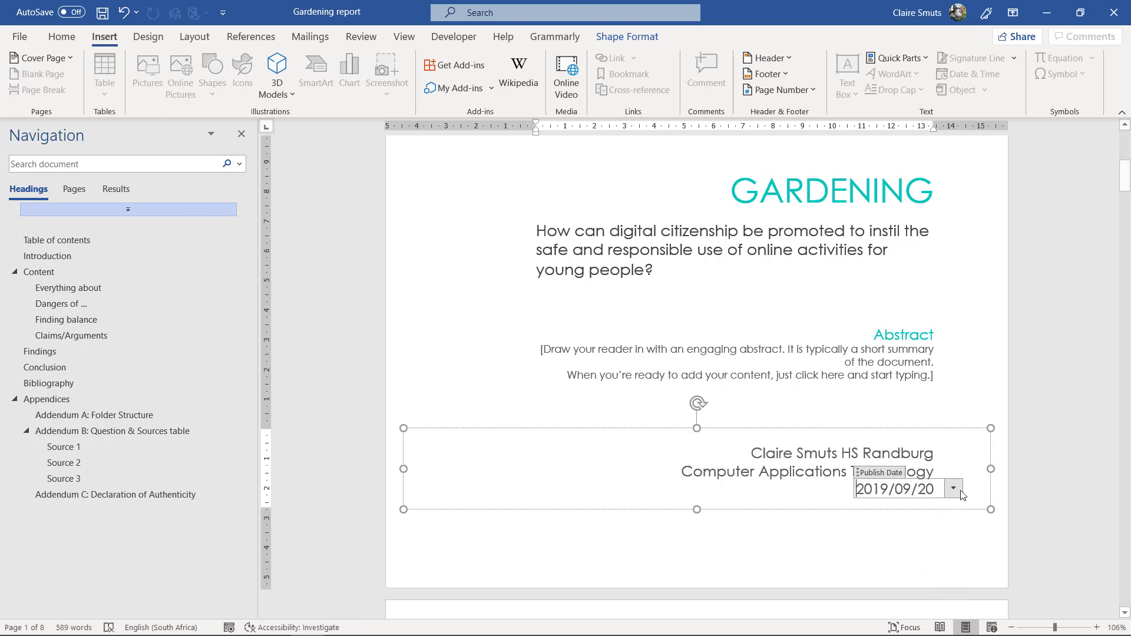
pyautogui.press('Up')
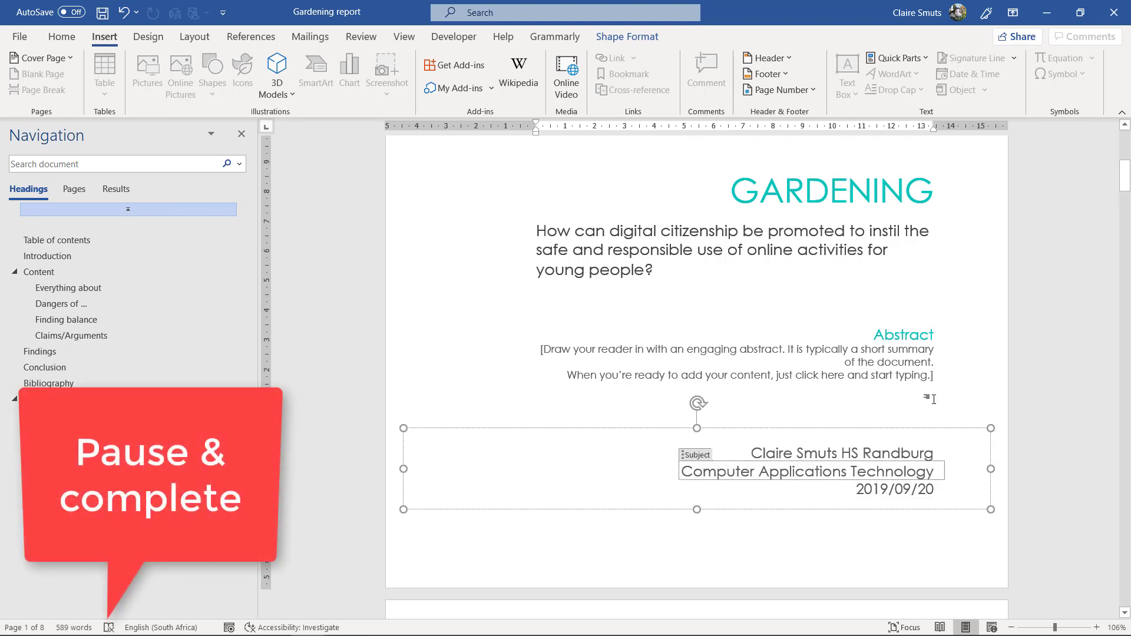
pyautogui.click(928, 377)
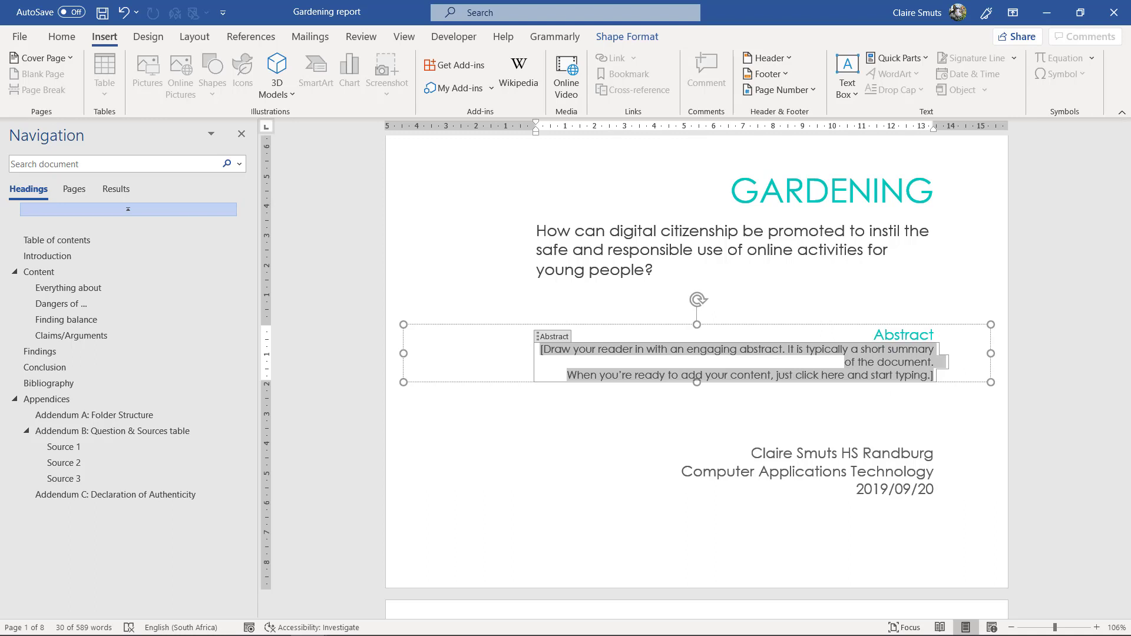
pyautogui.press('Escape')
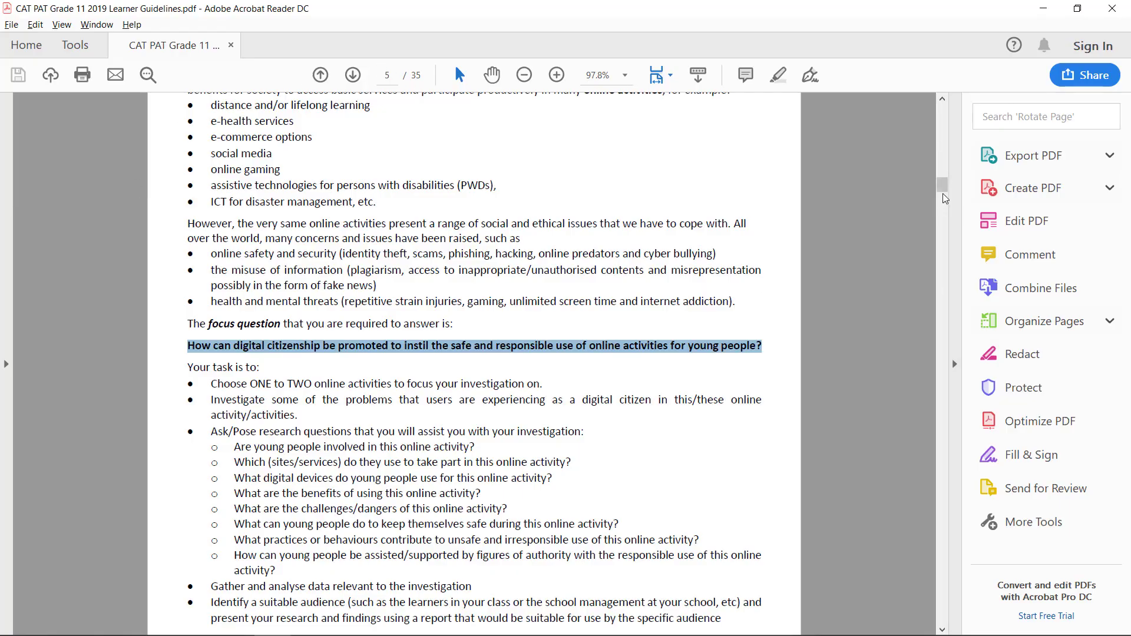
# - Go to page 29 and highlight the 'Meaningful abstract/extract included' criterion
pyautogui.moveTo(943, 185); pyautogui.dragTo(935, 535)
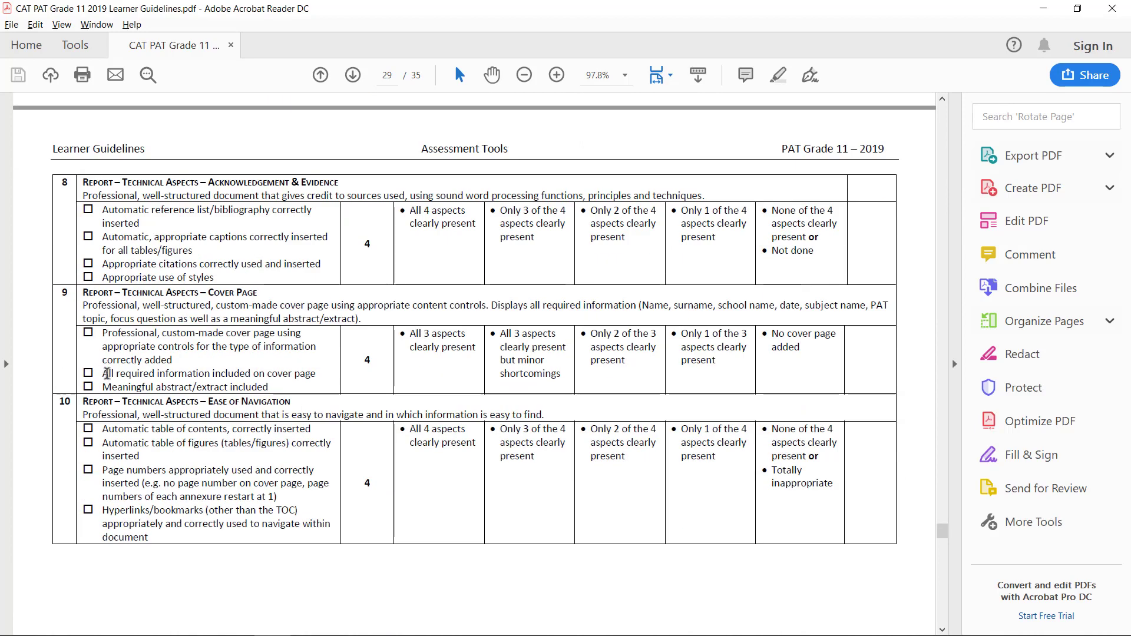
pyautogui.moveTo(102, 387); pyautogui.dragTo(314, 390)
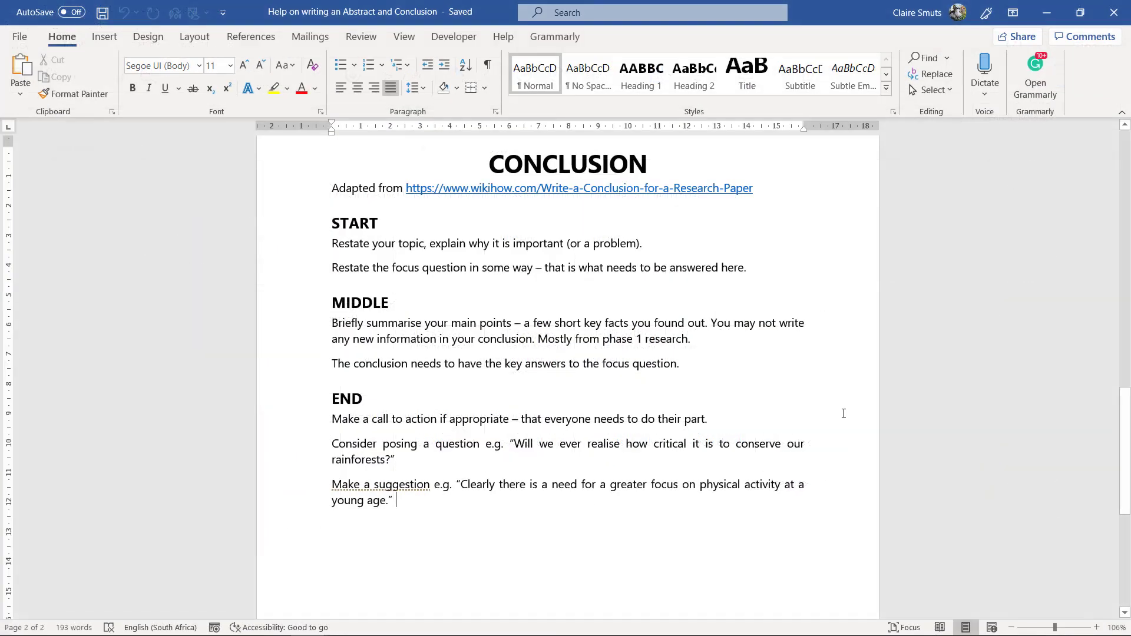
pyautogui.scroll(-10, 785, 412)
pyautogui.scroll(4, 787, 413)
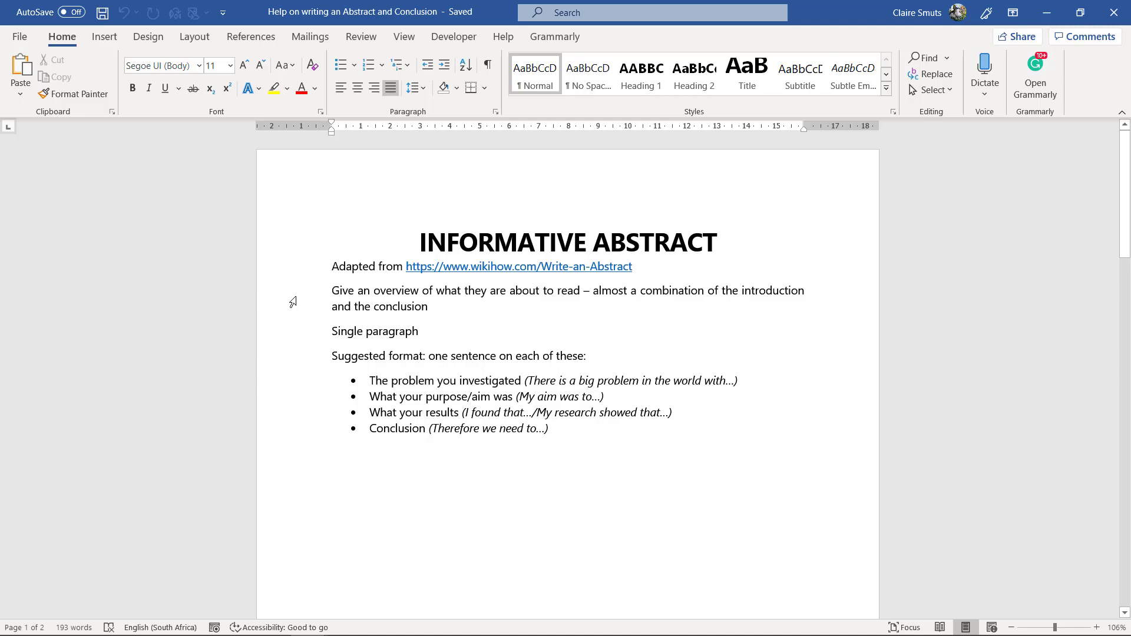
pyautogui.doubleClick(293, 302)
pyautogui.click(293, 312)
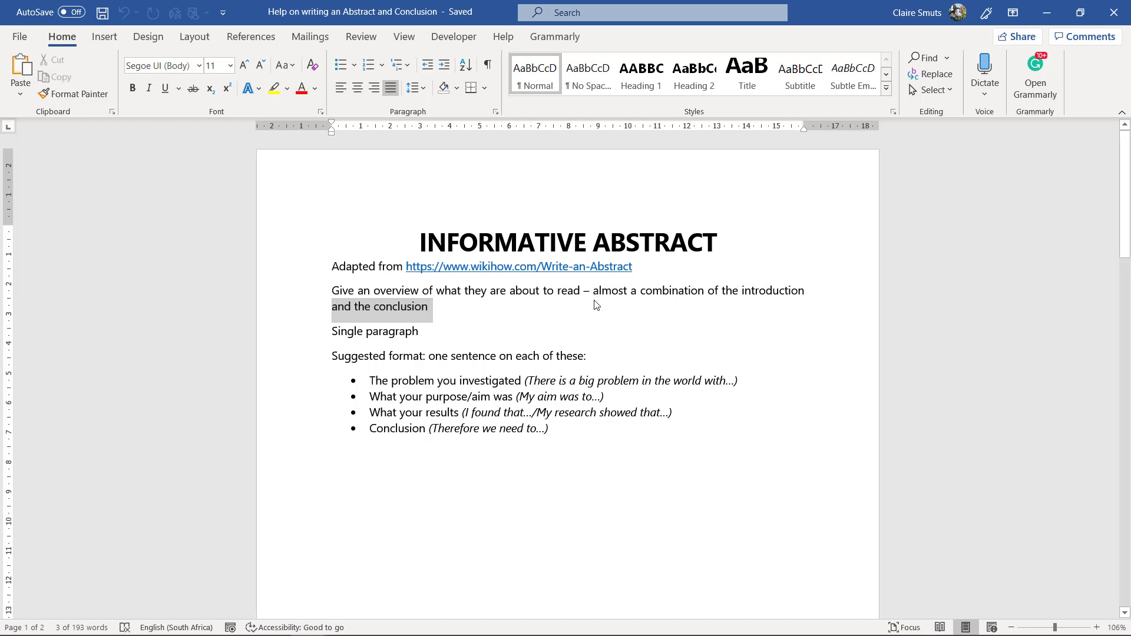
pyautogui.click(595, 305)
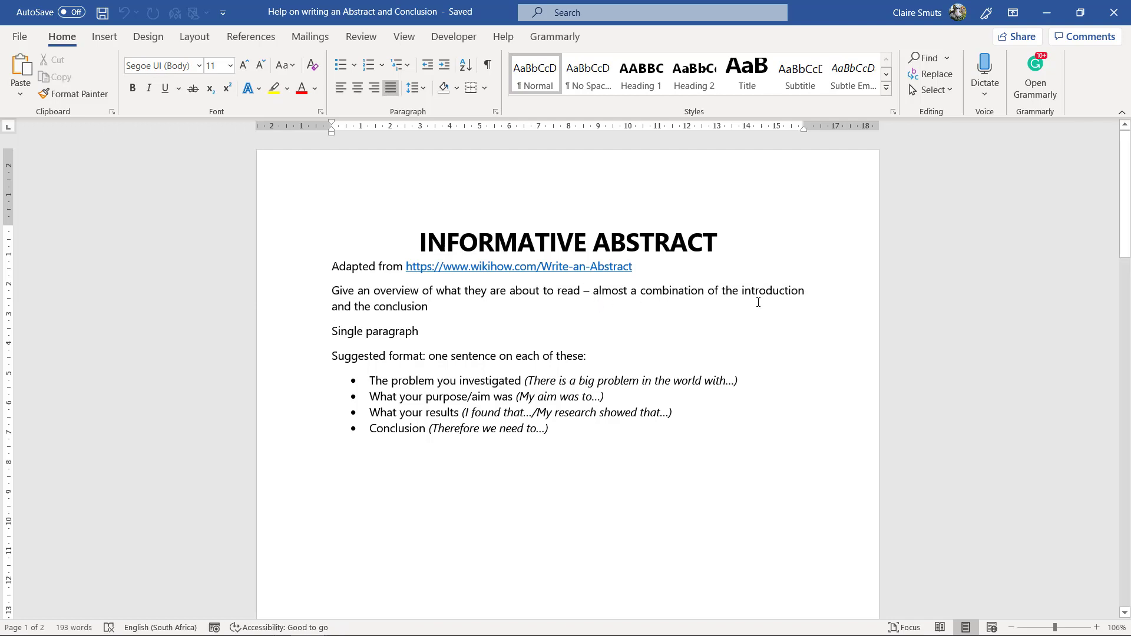
pyautogui.click(277, 341)
pyautogui.click(332, 355)
pyautogui.scroll(2, 658, 368)
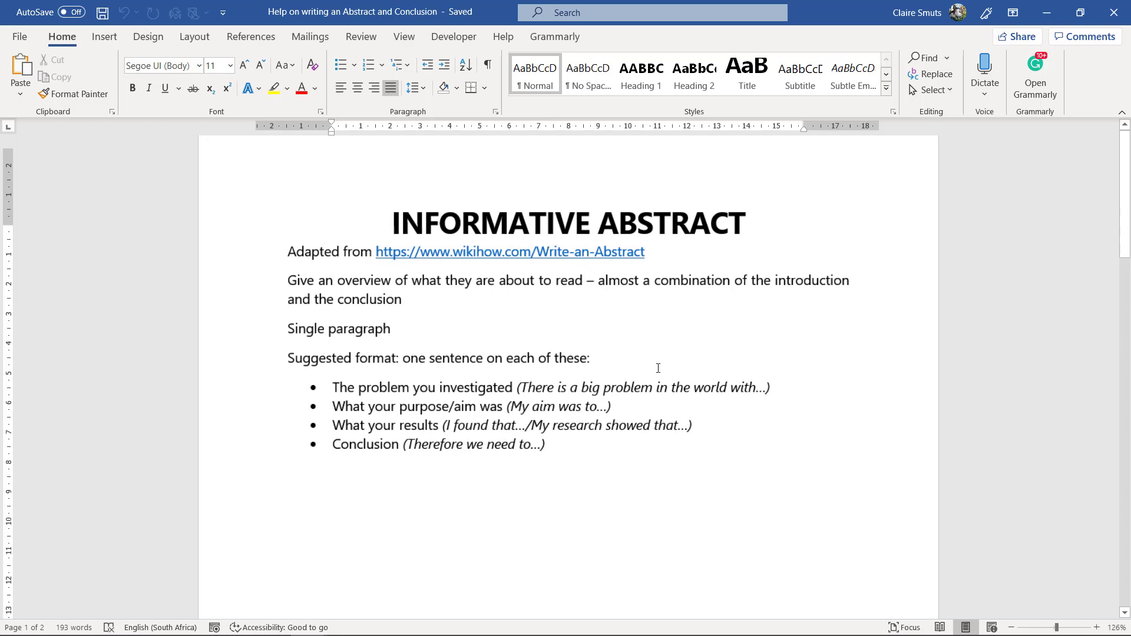
pyautogui.scroll(-2, 658, 368)
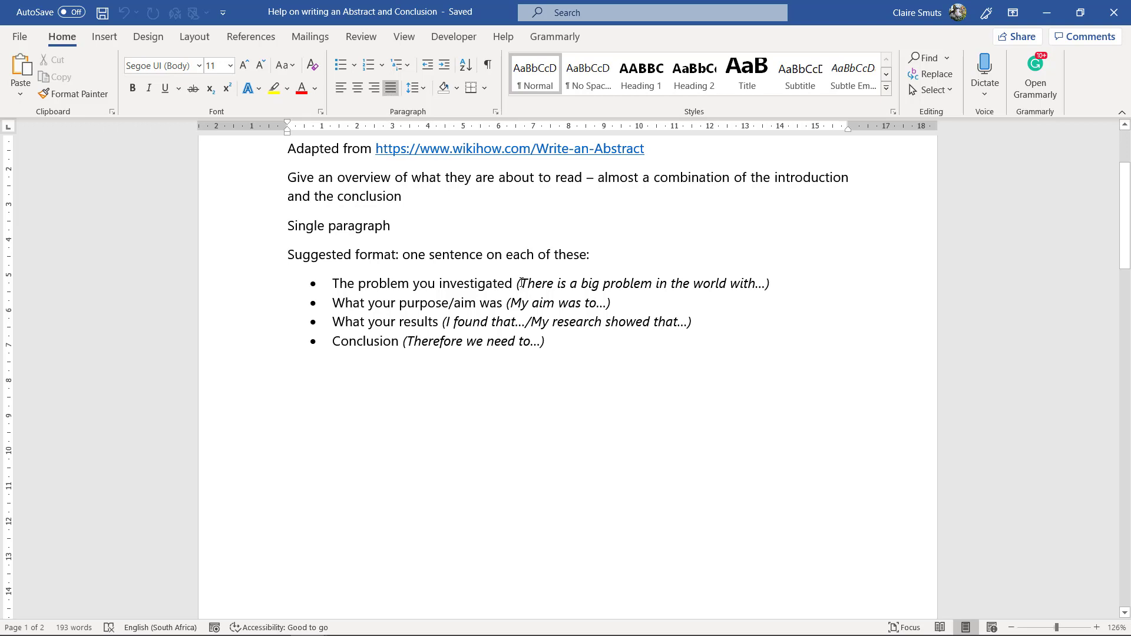
pyautogui.moveTo(521, 283); pyautogui.dragTo(766, 283)
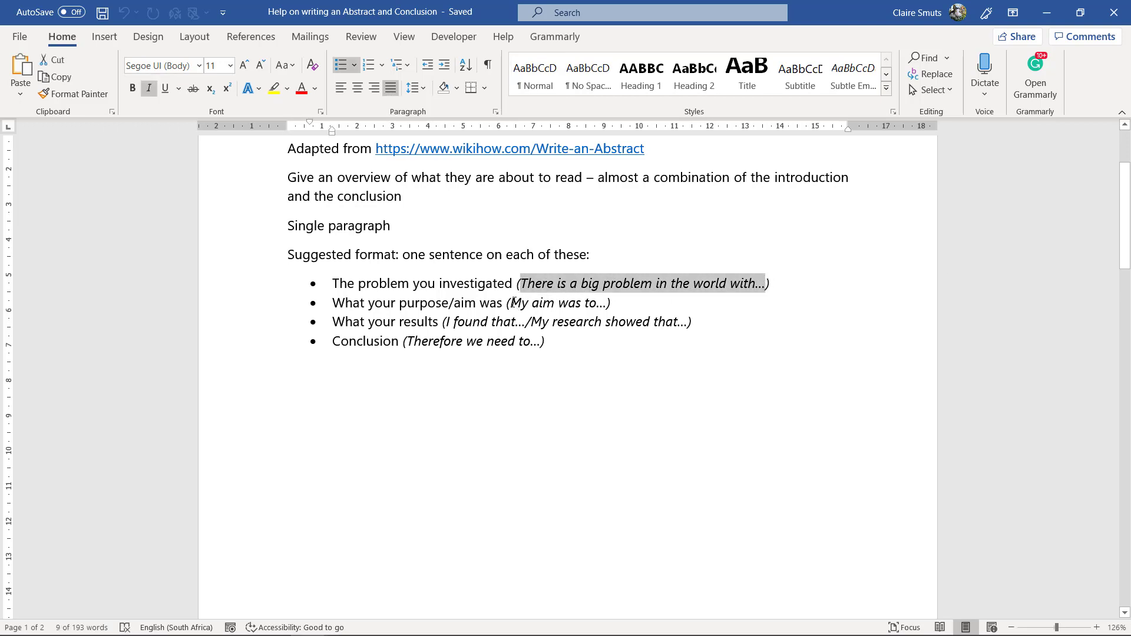
pyautogui.moveTo(511, 302); pyautogui.dragTo(606, 304)
pyautogui.click(606, 304)
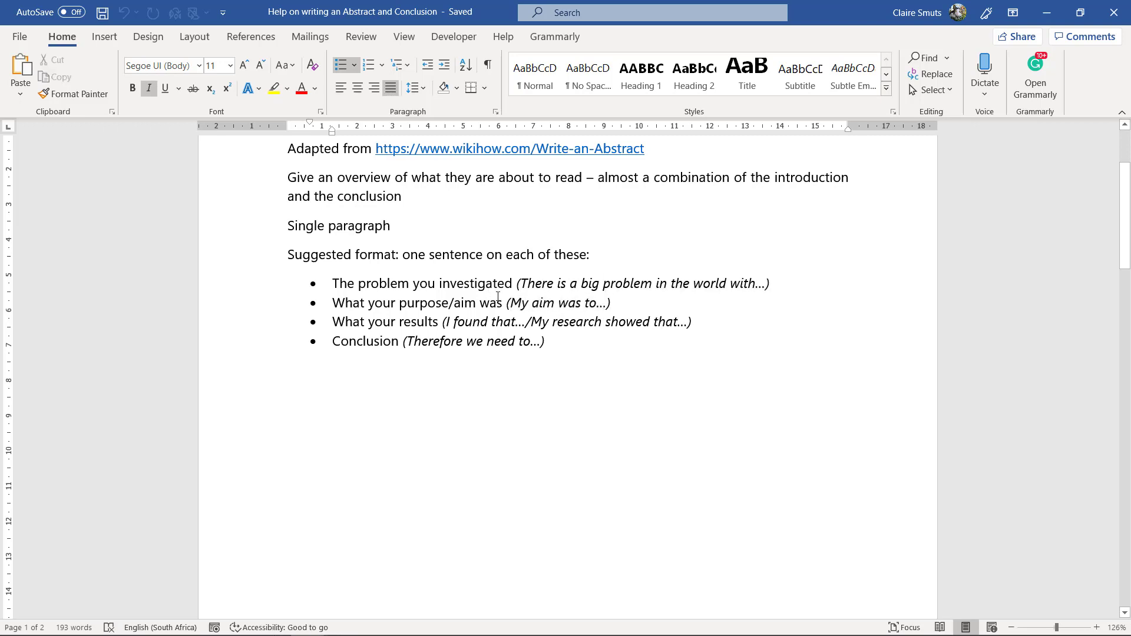
pyautogui.moveTo(514, 303); pyautogui.dragTo(611, 303)
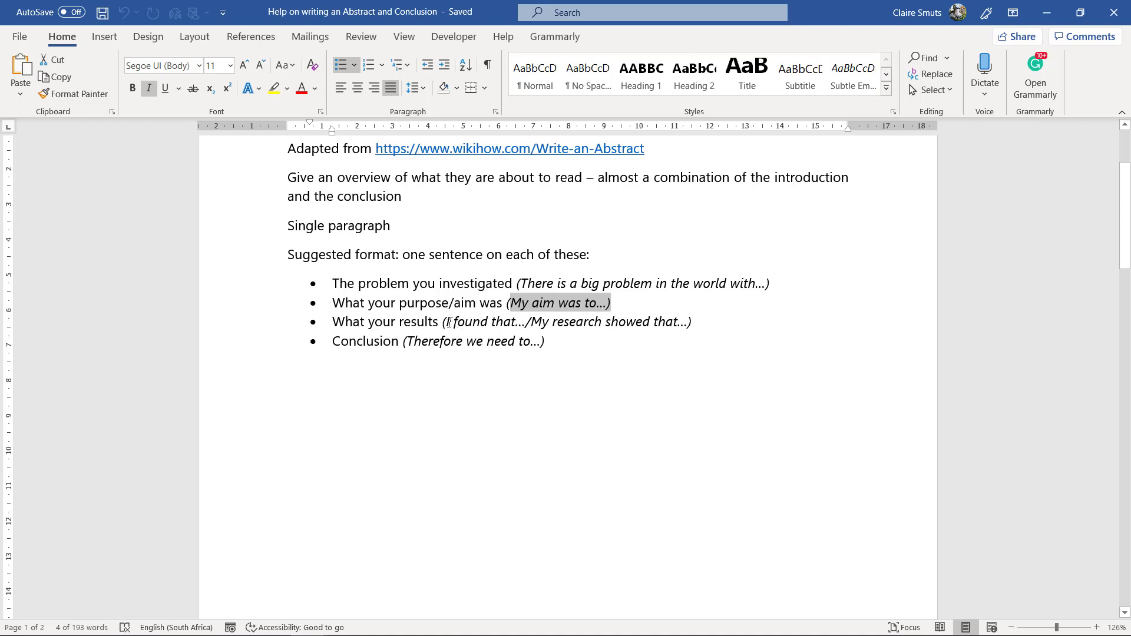
pyautogui.moveTo(449, 322); pyautogui.dragTo(689, 317)
pyautogui.click(690, 313)
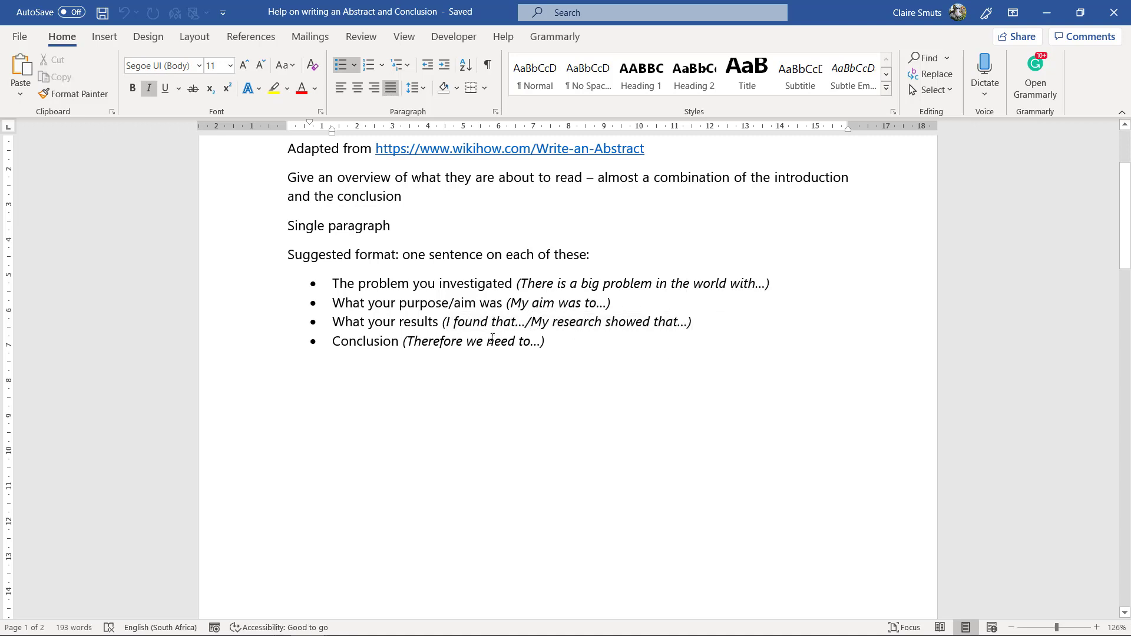
pyautogui.moveTo(334, 283); pyautogui.dragTo(601, 284)
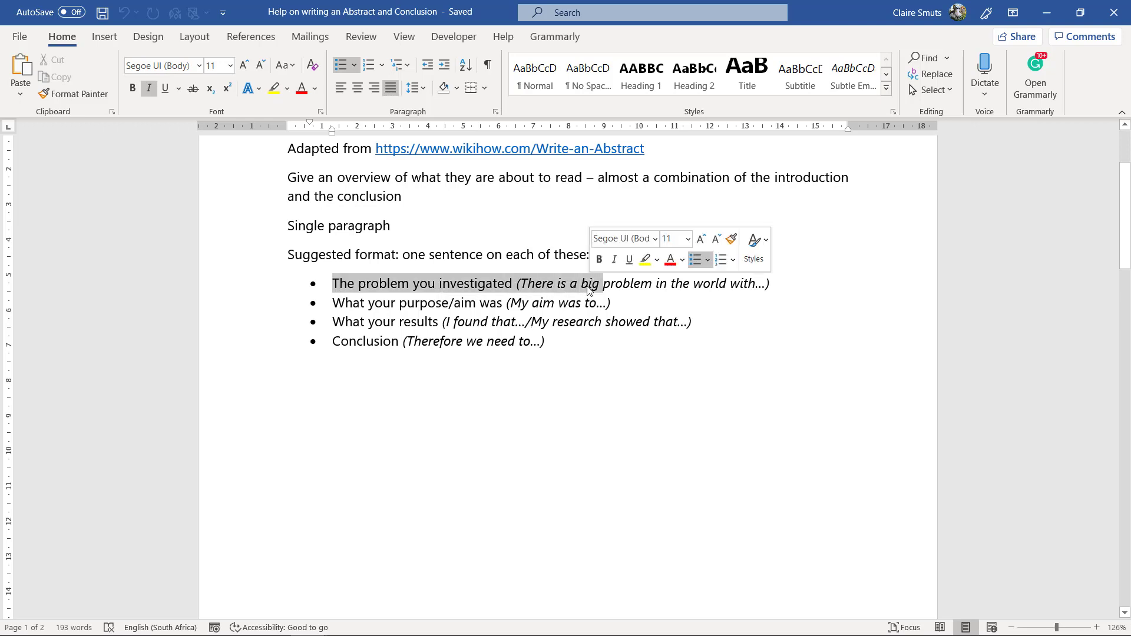
pyautogui.click(338, 345)
pyautogui.moveTo(407, 343)
pyautogui.mouseDown()
pyautogui.moveTo(547, 343)
pyautogui.moveTo(405, 343)
pyautogui.mouseUp()
pyautogui.click(537, 344)
pyautogui.click(575, 348)
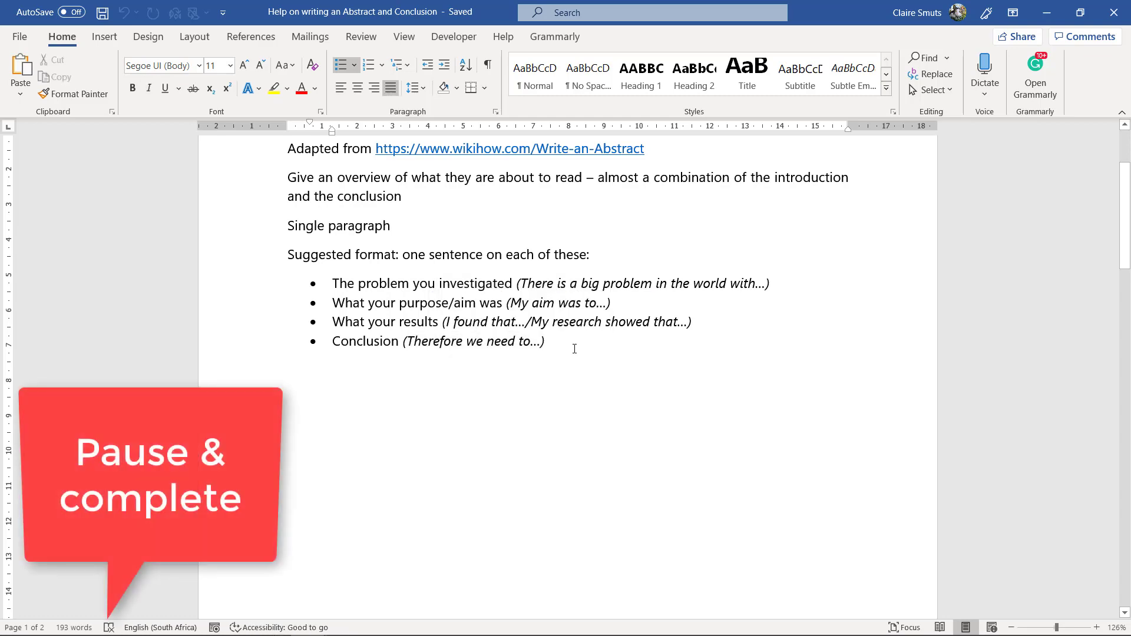